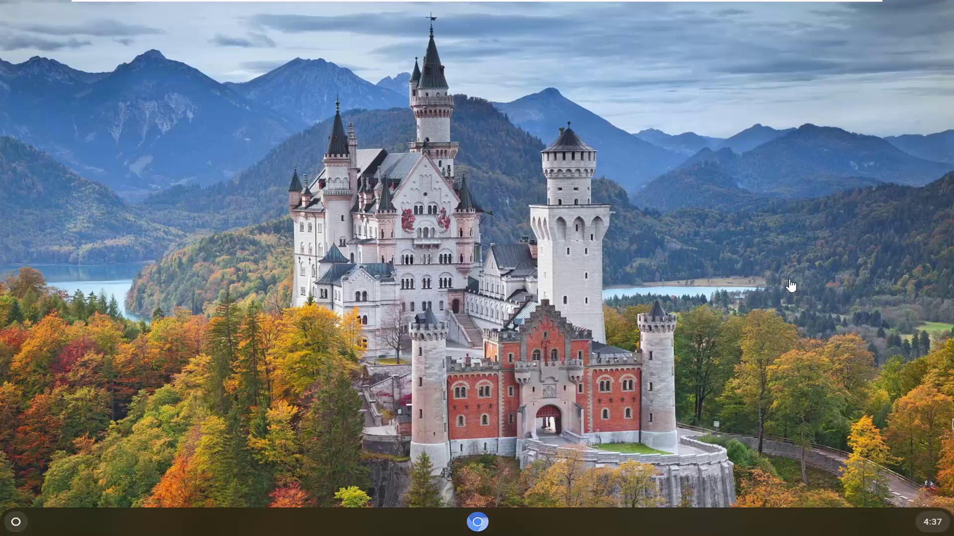
Step: Open the system Settings window from the shelf's quick settings panel
{"action": "left_click", "coordinate": [717, 311]}
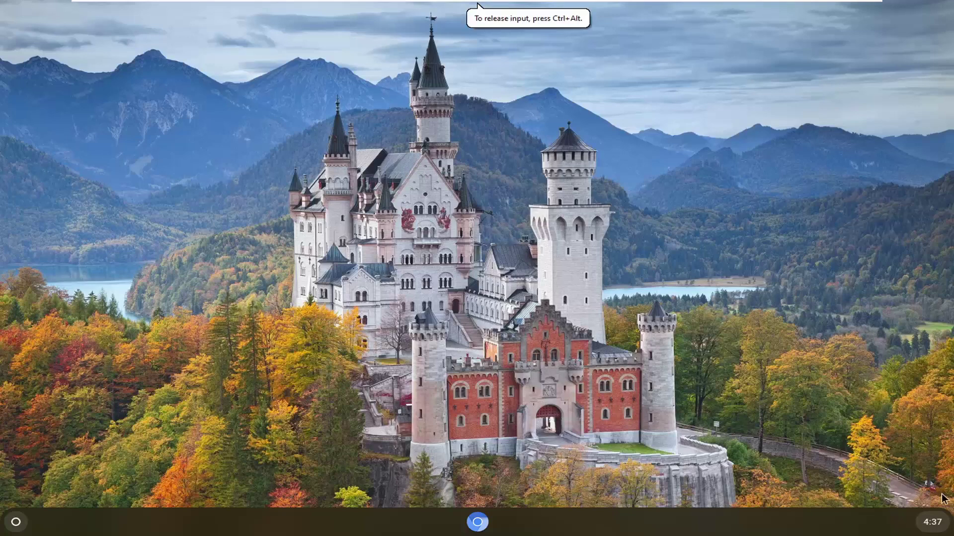
{"action": "left_click", "coordinate": [930, 523]}
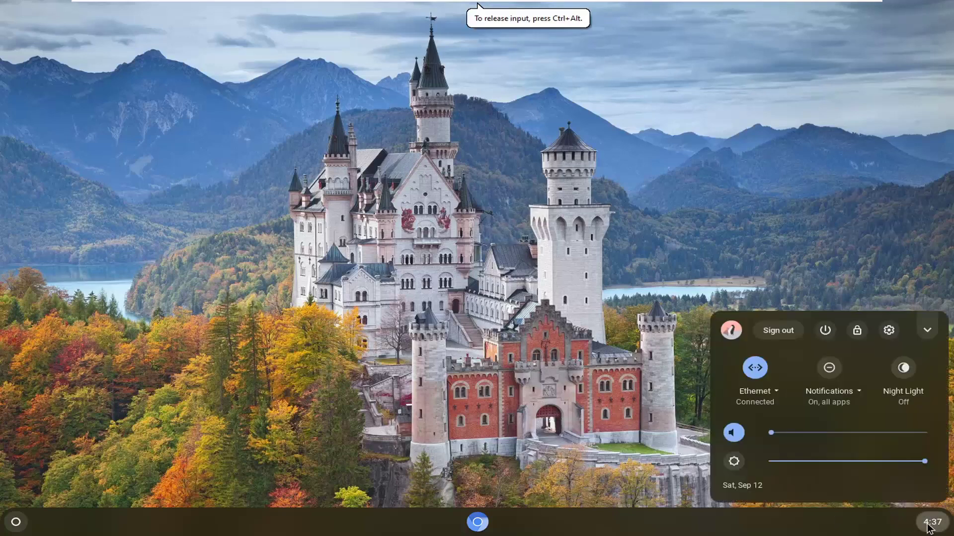
{"action": "left_click", "coordinate": [888, 331]}
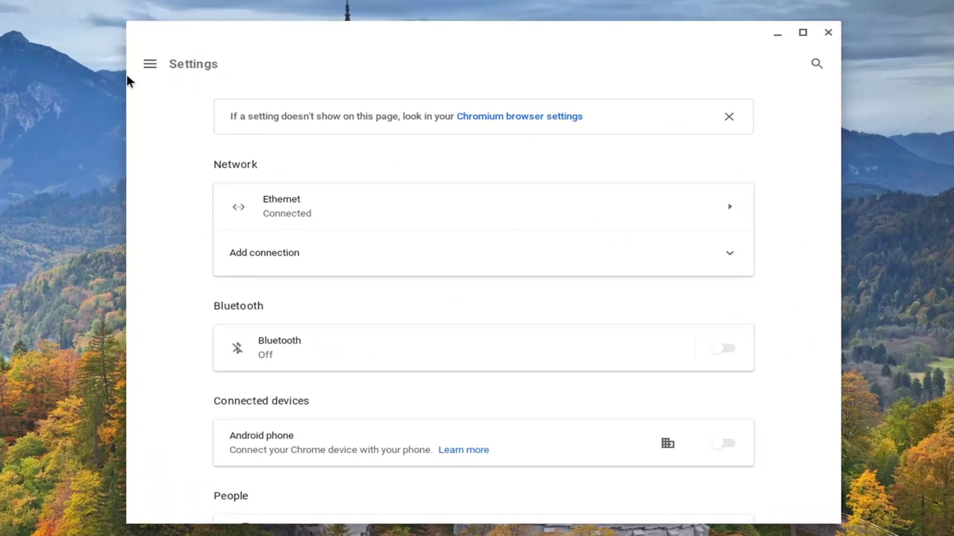
Step: Go to the Keyboard settings page under the Device section
{"action": "left_click", "coordinate": [148, 72]}
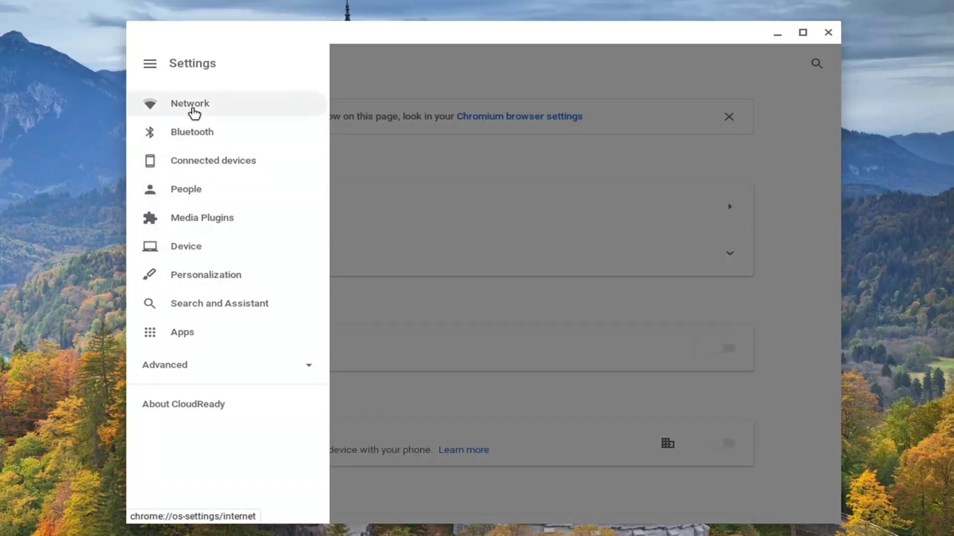
{"action": "left_click", "coordinate": [185, 247]}
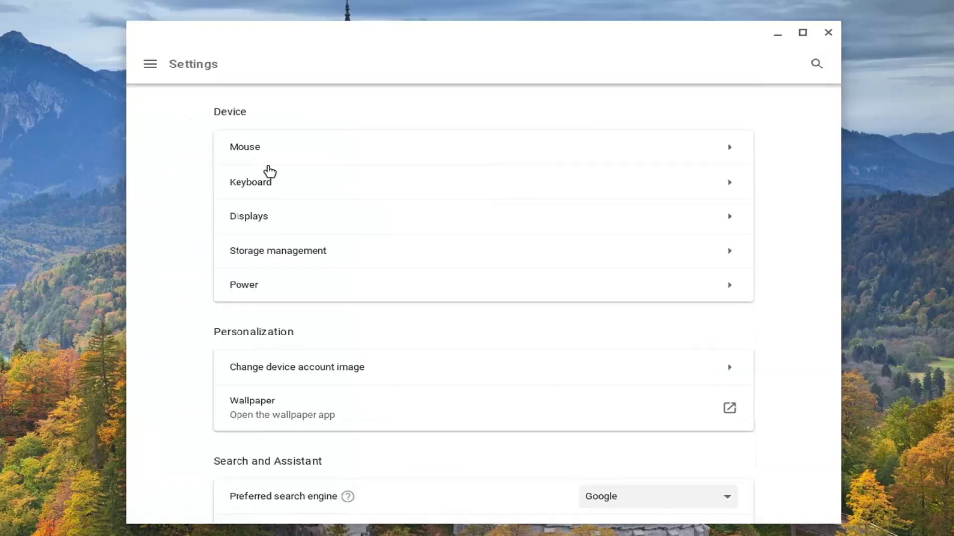
{"action": "left_click", "coordinate": [260, 184]}
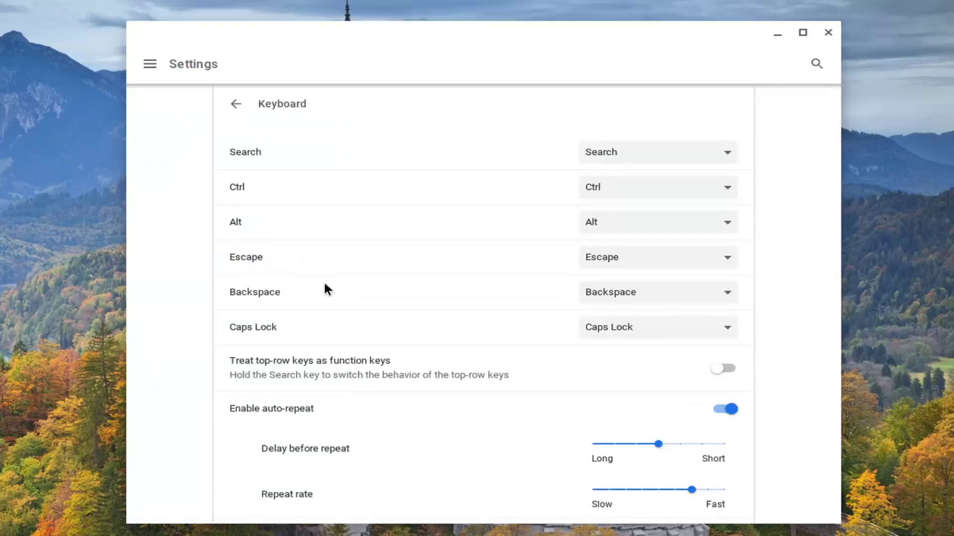
{"action": "scroll", "coordinate": [324, 290], "scroll_direction": "down", "scroll_amount": 1}
{"action": "scroll", "coordinate": [324, 290], "scroll_direction": "down", "scroll_amount": 1}
{"action": "scroll", "coordinate": [324, 289], "scroll_direction": "down", "scroll_amount": 1}
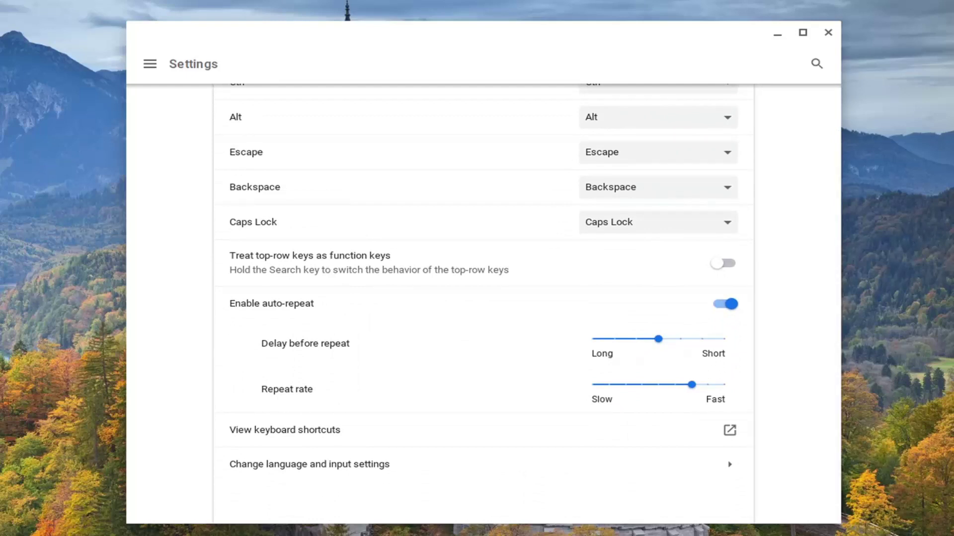
Step: Open 'Change language and input settings' from the Keyboard page
{"action": "left_click", "coordinate": [566, 475]}
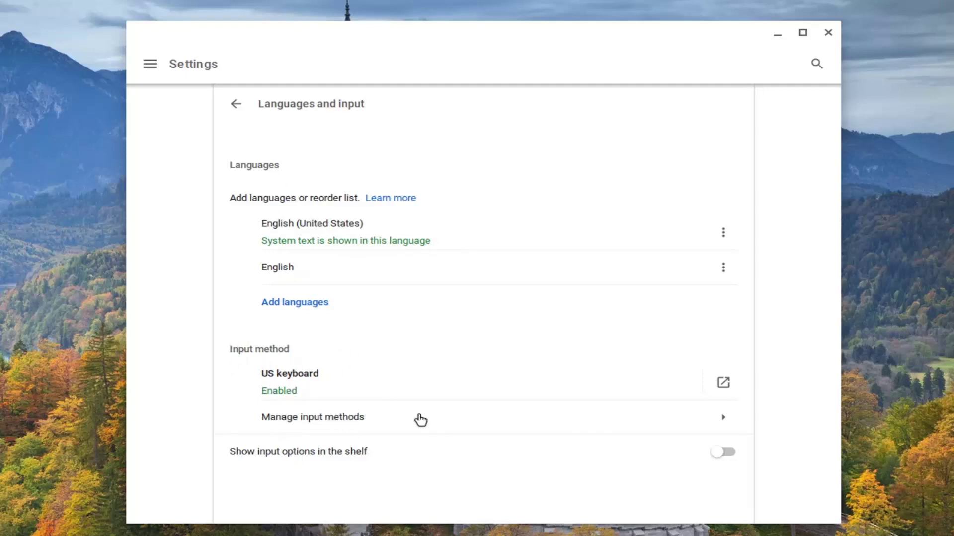
Step: Open 'Manage input methods' to list the English keyboard layouts
{"action": "left_click", "coordinate": [672, 423]}
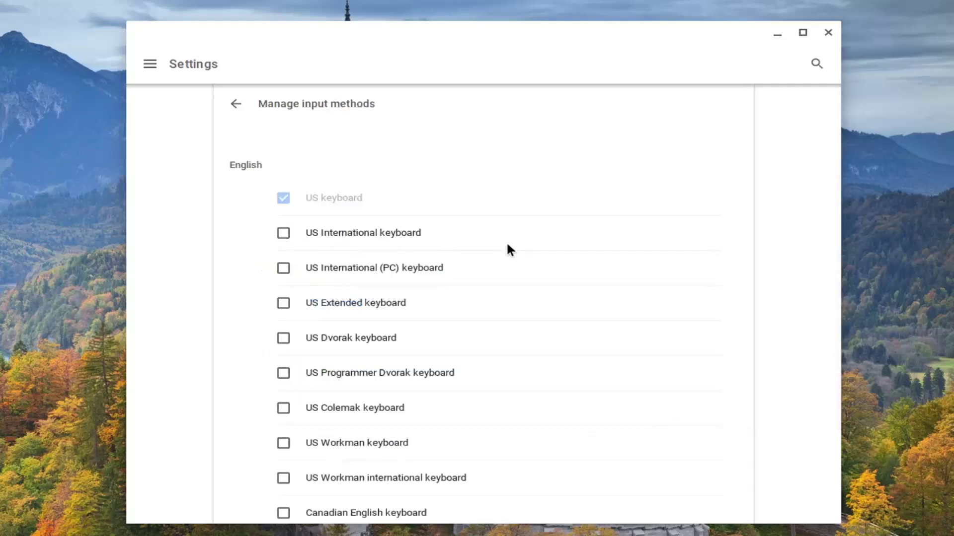
{"action": "scroll", "coordinate": [499, 283], "scroll_direction": "down", "scroll_amount": 1}
{"action": "scroll", "coordinate": [477, 342], "scroll_direction": "down", "scroll_amount": 2}
{"action": "scroll", "coordinate": [564, 415], "scroll_direction": "up", "scroll_amount": 2}
{"action": "scroll", "coordinate": [440, 347], "scroll_direction": "down", "scroll_amount": 3}
{"action": "scroll", "coordinate": [394, 276], "scroll_direction": "up", "scroll_amount": 3}
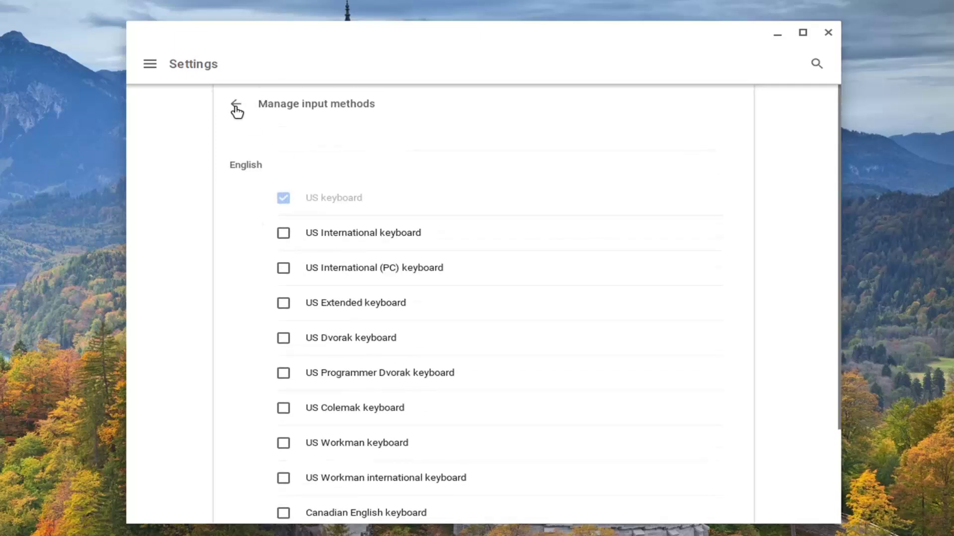
Step: Go back to Languages and input, then open and dismiss the English entry's options
{"action": "left_click", "coordinate": [237, 106]}
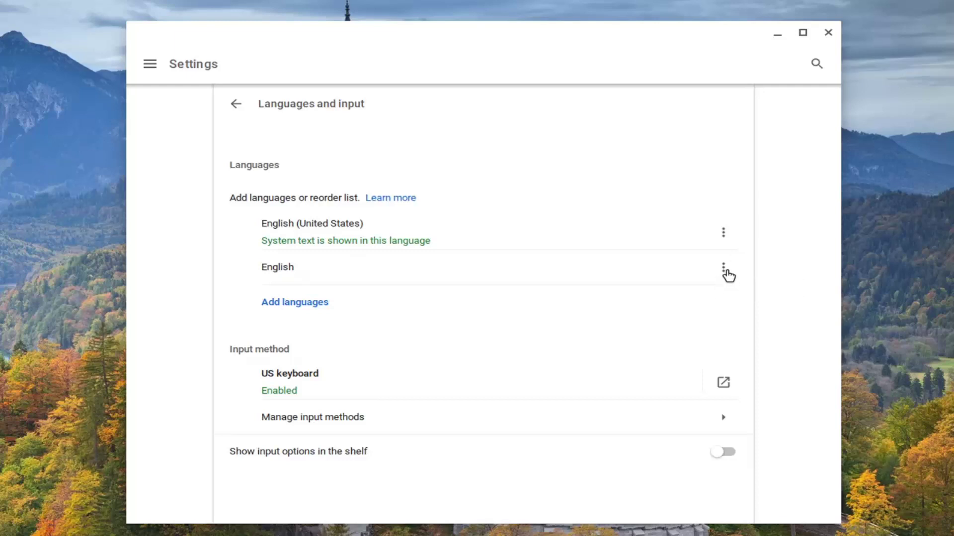
{"action": "left_click", "coordinate": [726, 272]}
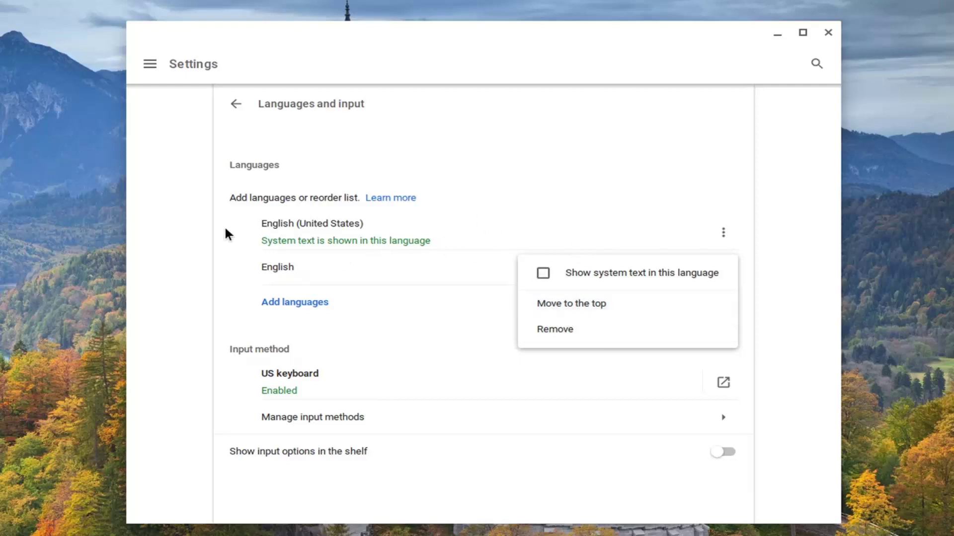
{"action": "left_click", "coordinate": [285, 237]}
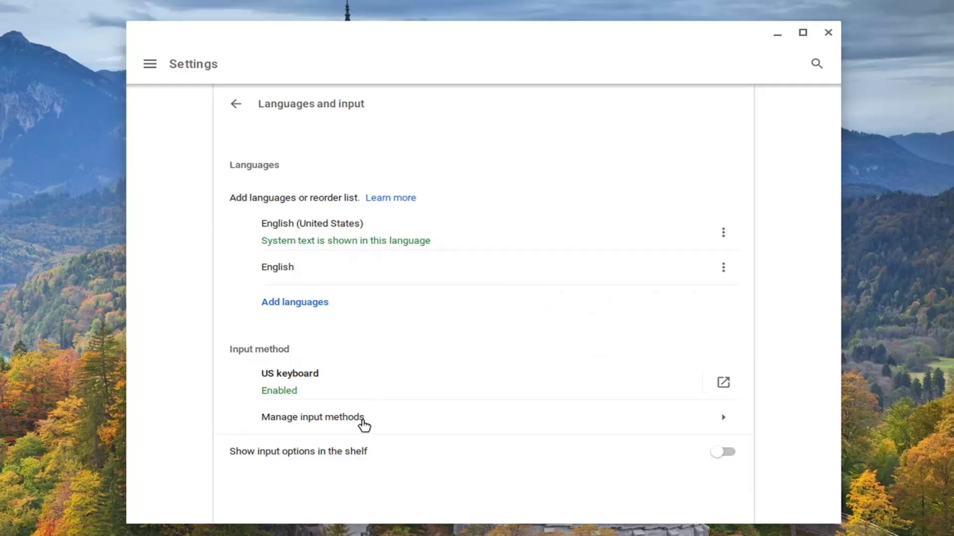